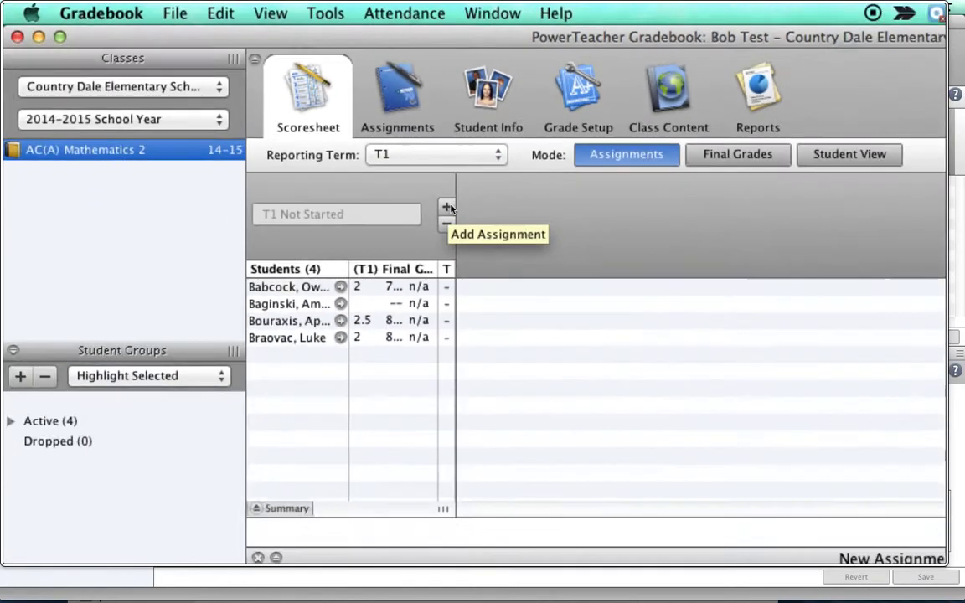
Add a new assignment named "Unit 1 Assessment" and assign it to the Summative category.
click(472, 268)
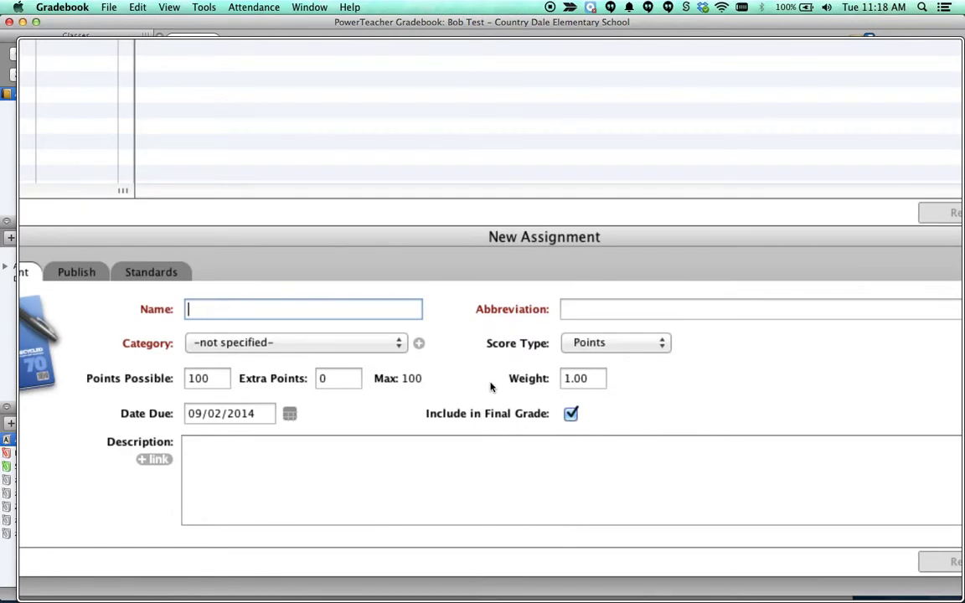
text(Unit 1 Assessment)
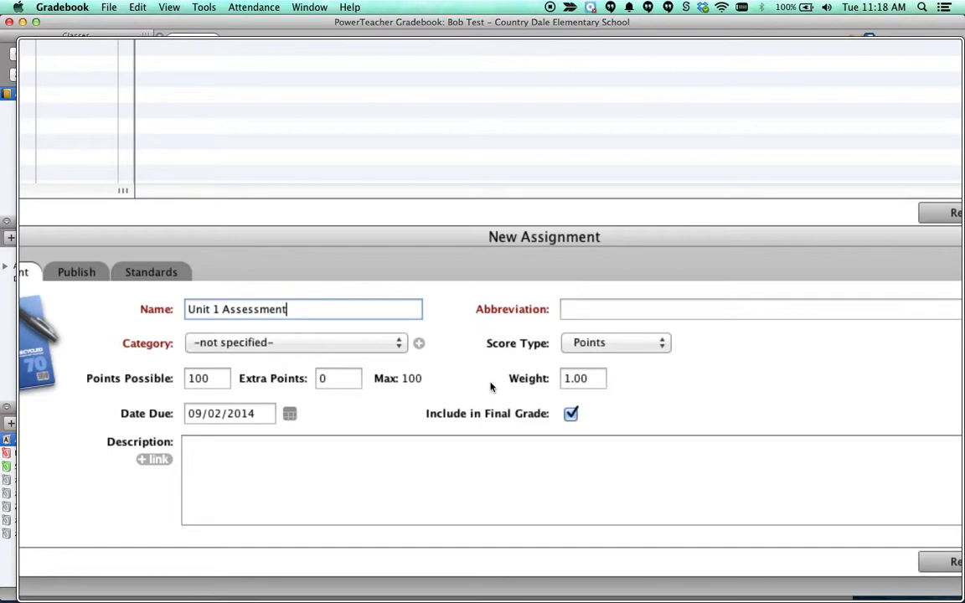
key(Tab)
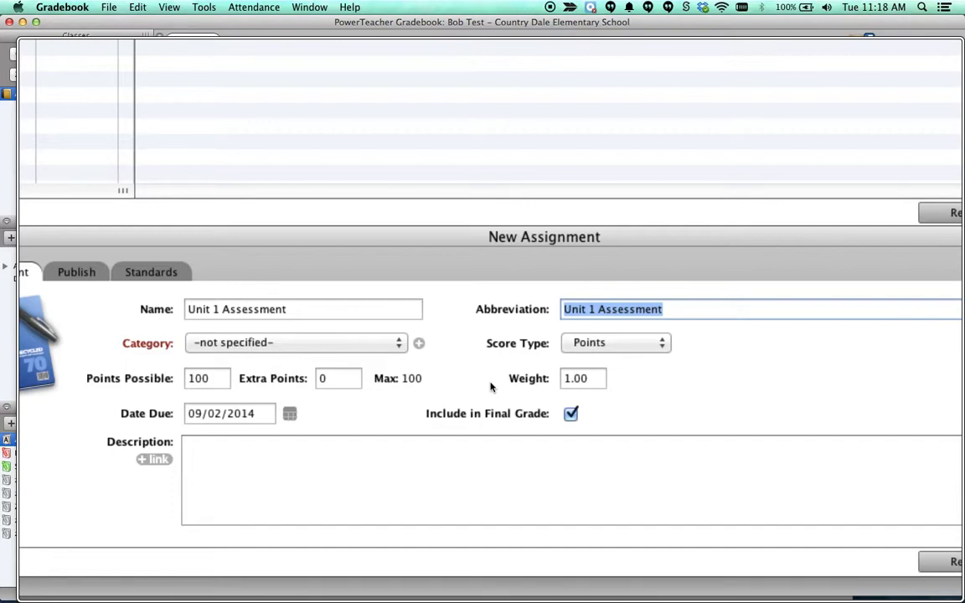
scroll(491, 386, left, 3)
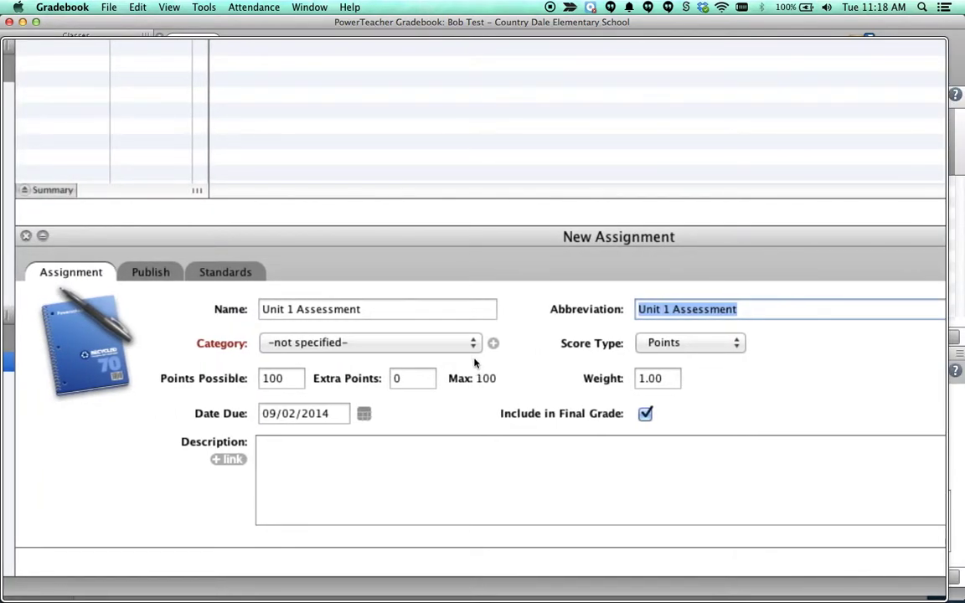
click(473, 344)
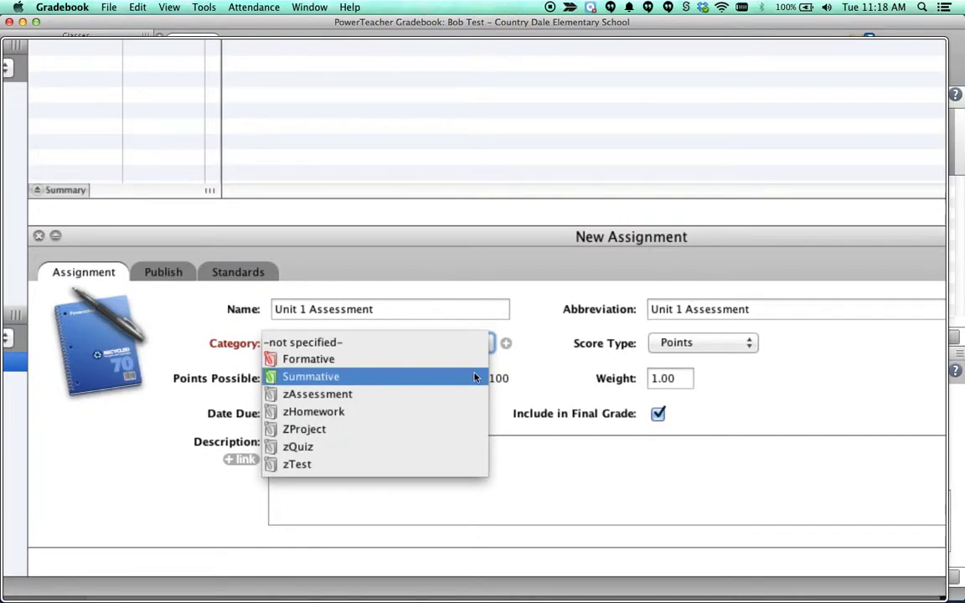
click(474, 378)
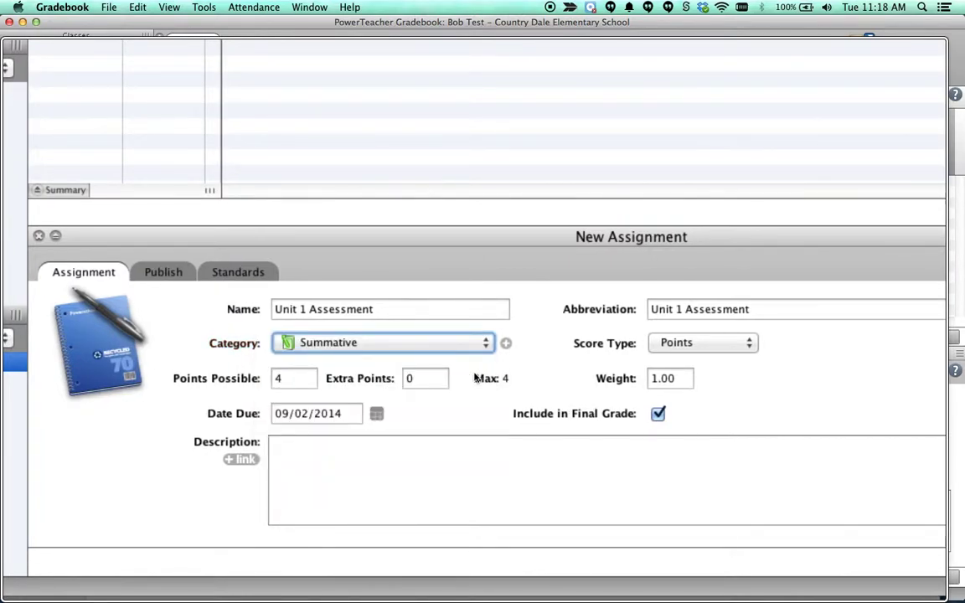
Review the new assignment's category, points possible, score type, weight and final-grade inclusion.
scroll(474, 378, left, 5)
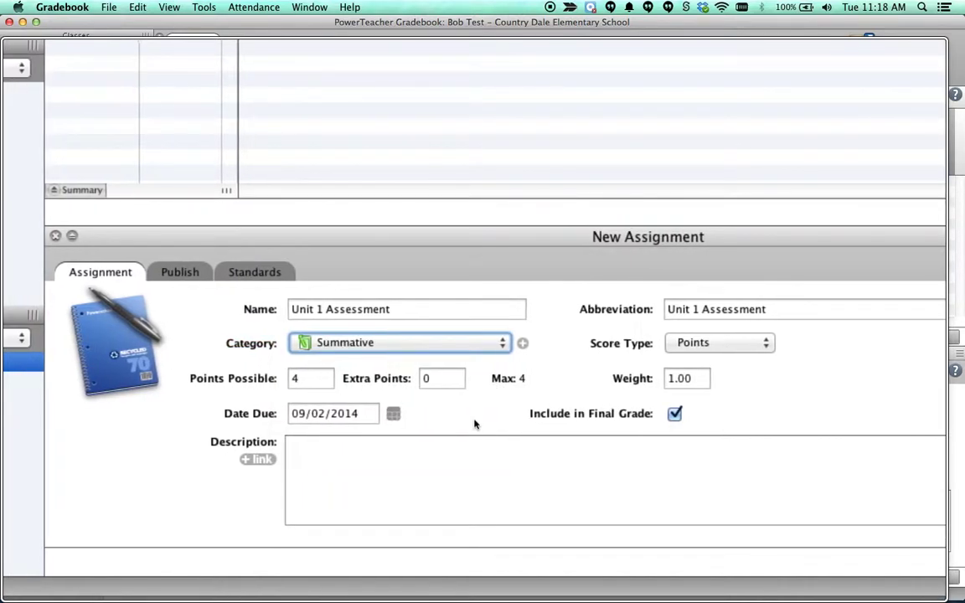
scroll(474, 347, right, 2)
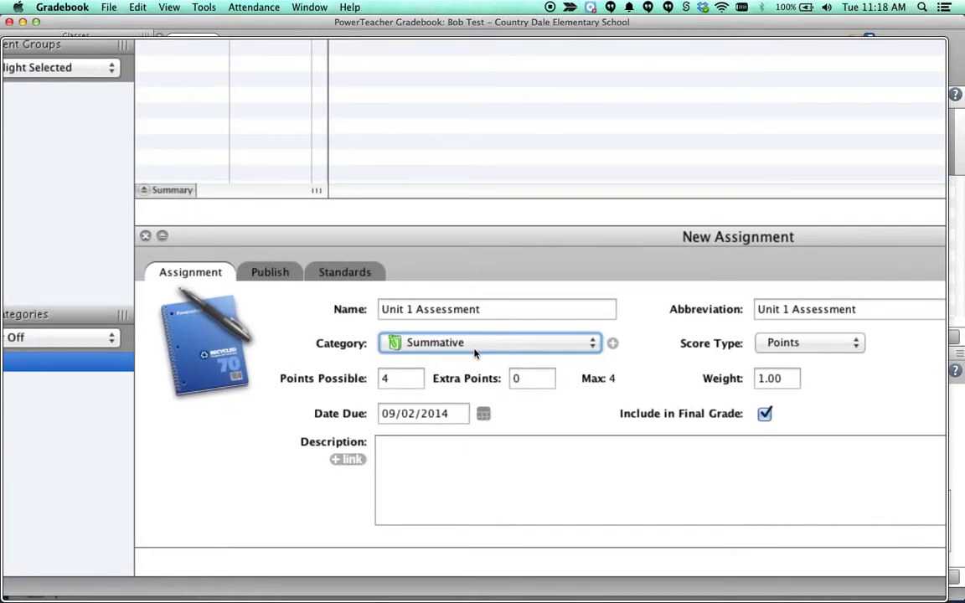
scroll(475, 359, right, 3)
scroll(477, 368, left, 5)
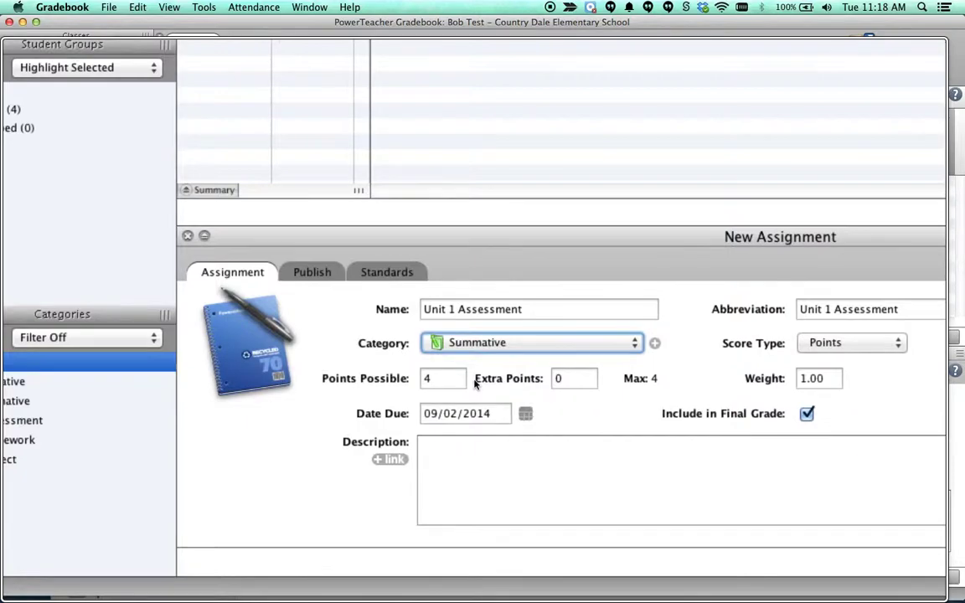
scroll(475, 382, left, 2)
scroll(476, 386, right, 6)
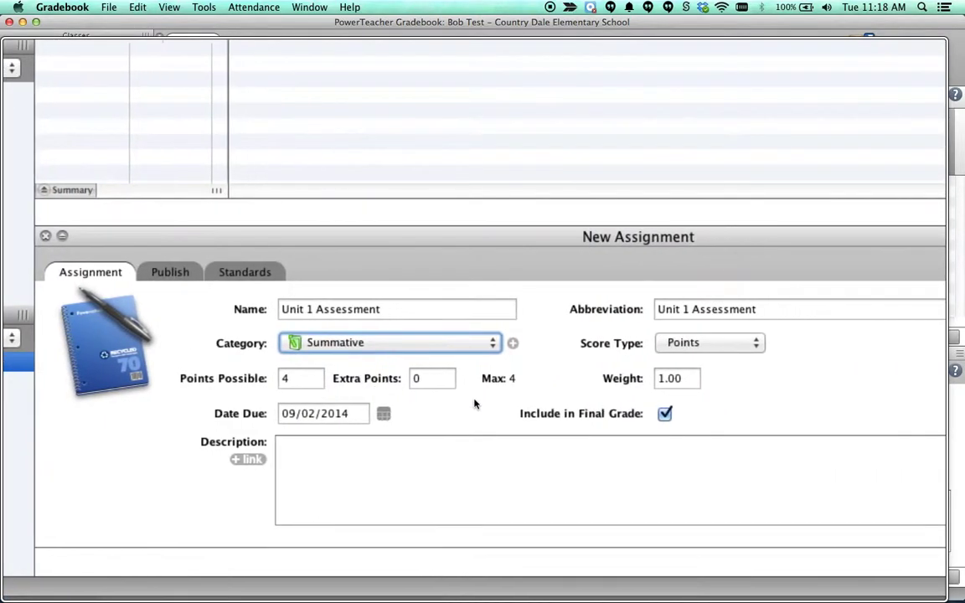
scroll(491, 416, right, 1)
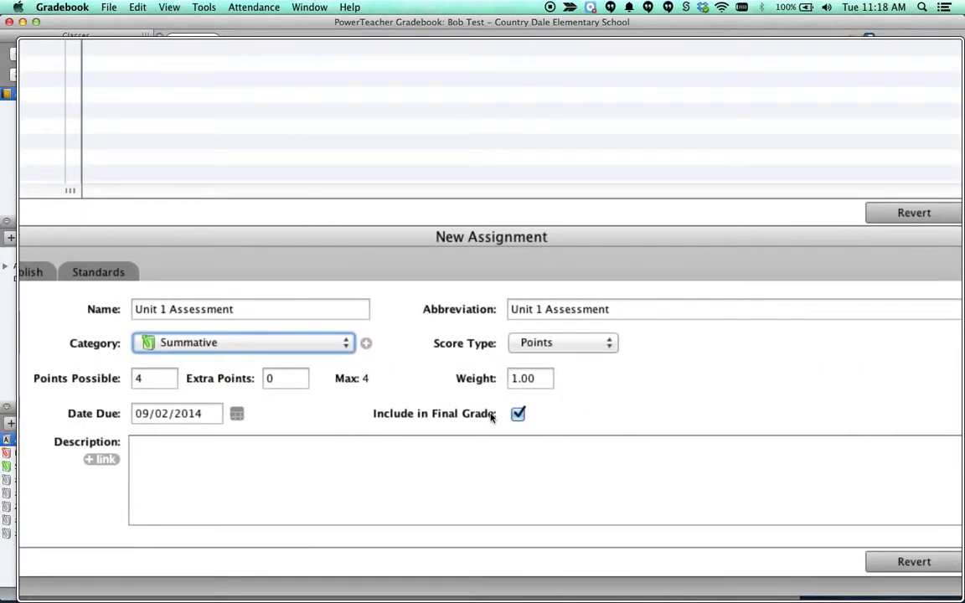
scroll(492, 423, left, 3)
scroll(492, 428, left, 8)
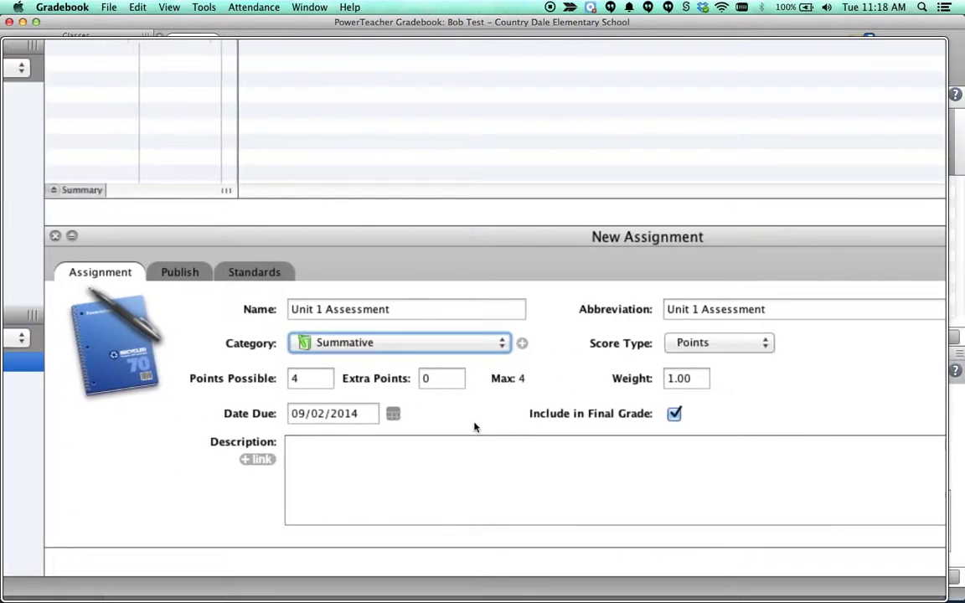
Set the assignment's due date to 09/04/2014.
click(472, 413)
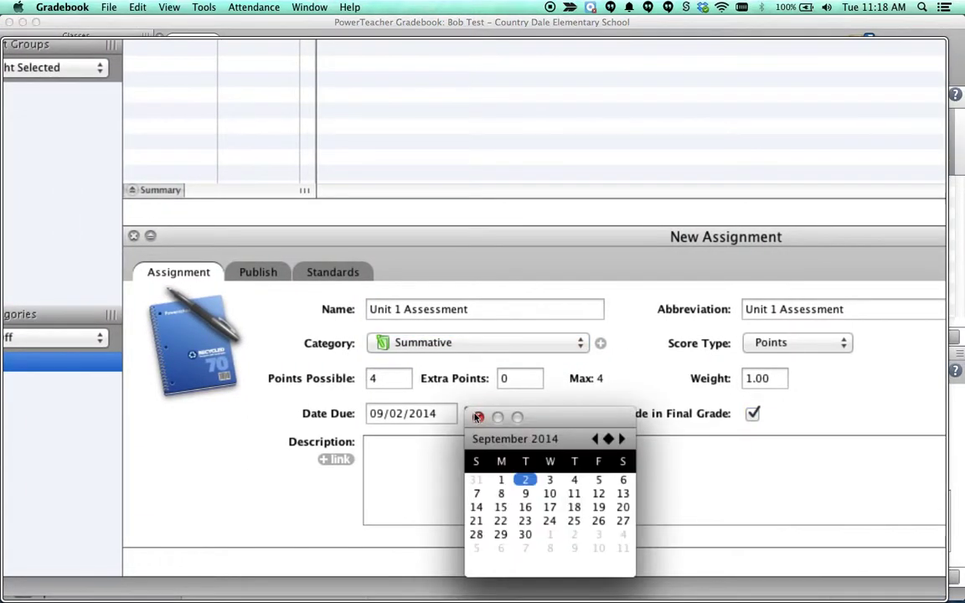
scroll(477, 436, right, 5)
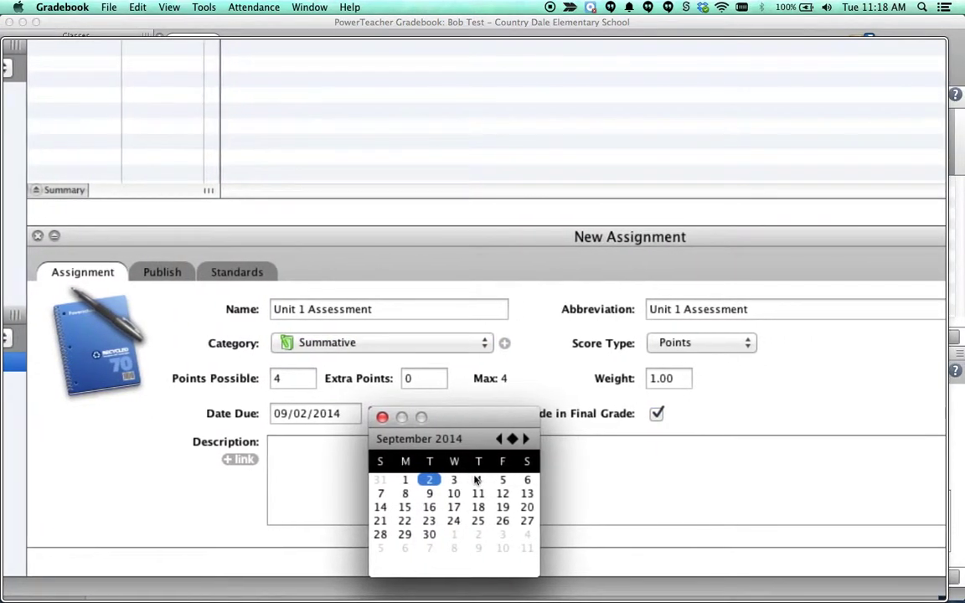
click(474, 483)
scroll(474, 469, left, 5)
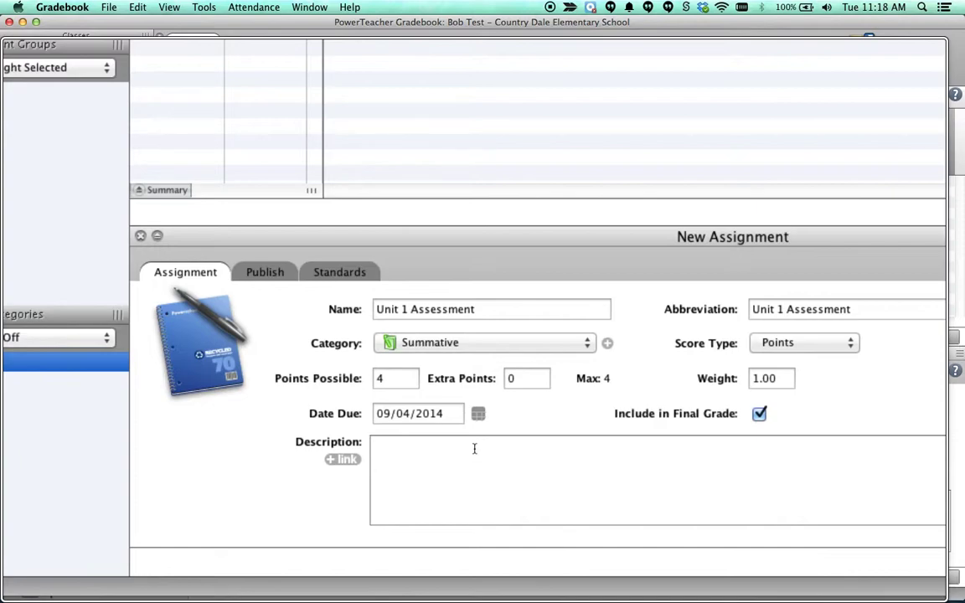
scroll(474, 449, left, 5)
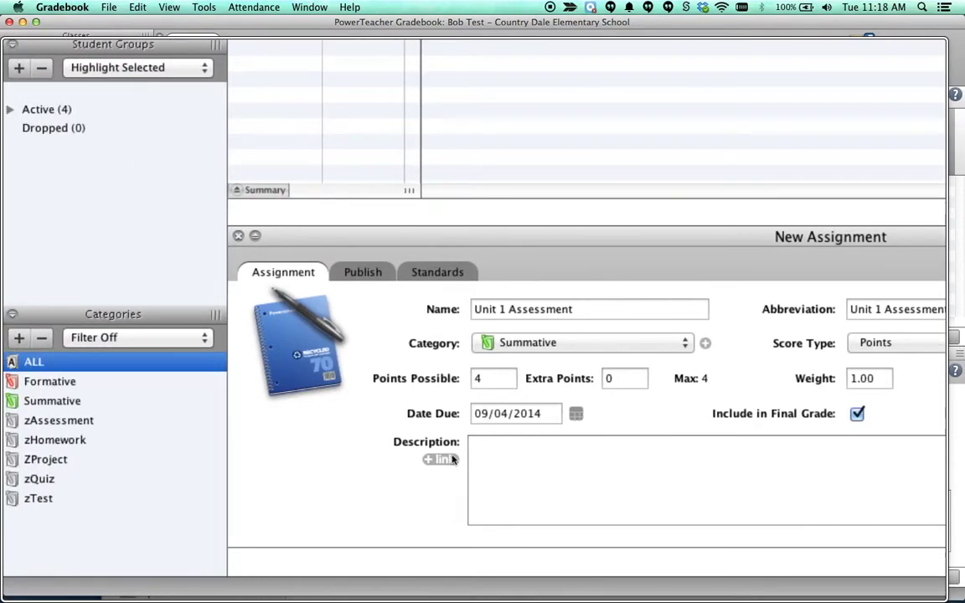
click(443, 459)
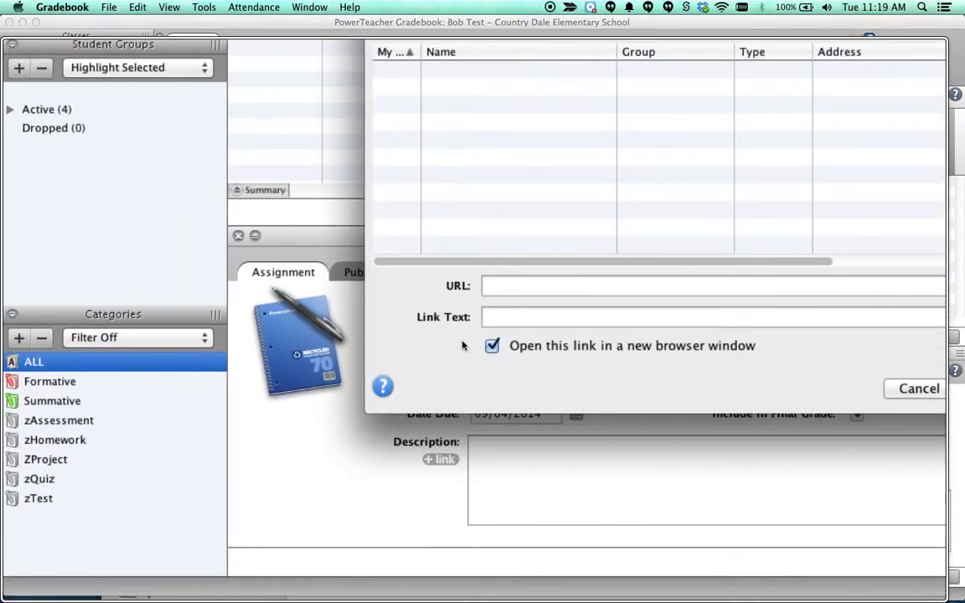
scroll(474, 318, right, 5)
click(474, 316)
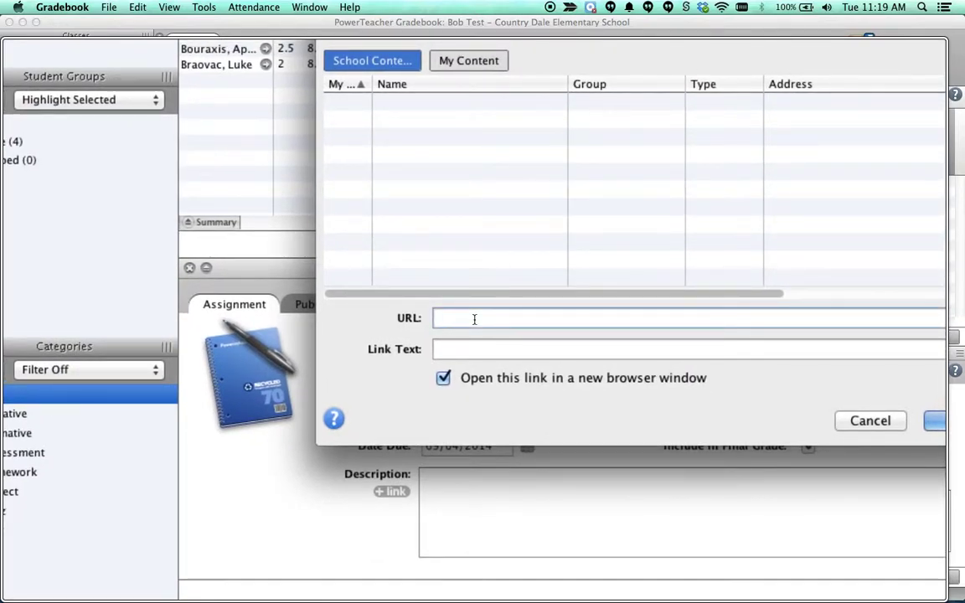
scroll(474, 319, down, 2)
scroll(474, 319, down, 1)
click(474, 319)
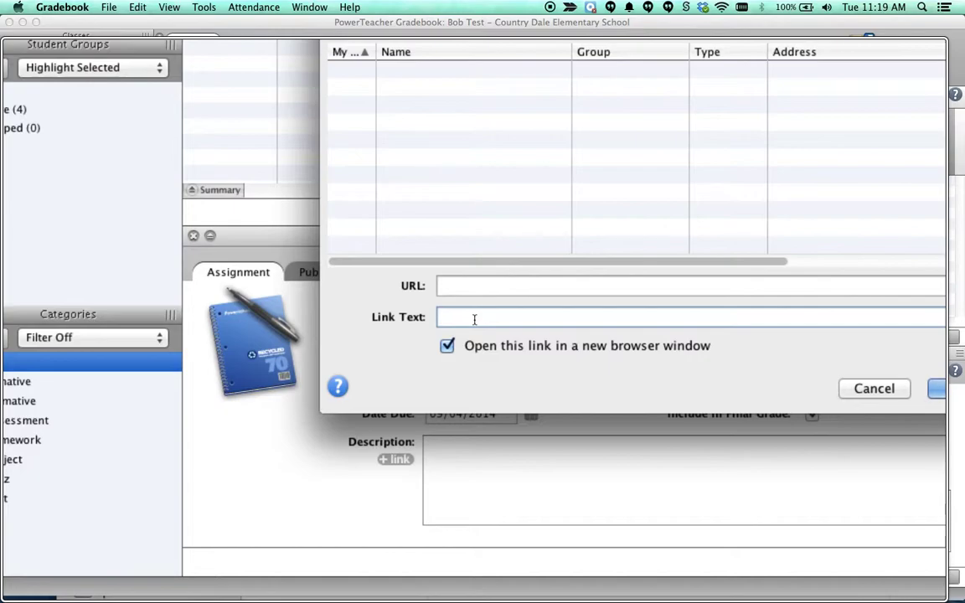
scroll(473, 319, up, 2)
scroll(474, 319, up, 2)
click(474, 319)
scroll(474, 319, right, 2)
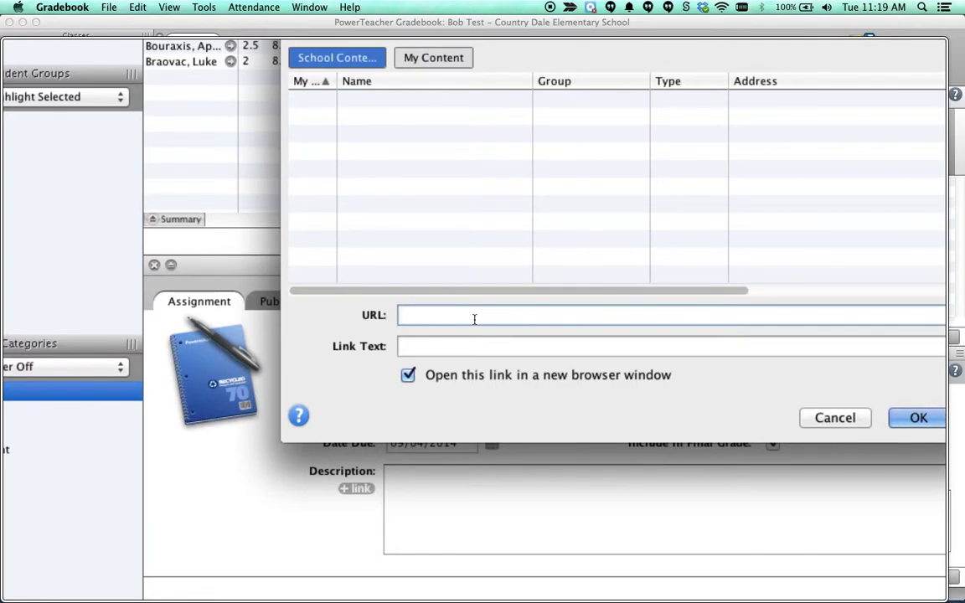
scroll(474, 319, right, 1)
scroll(490, 355, right, 10)
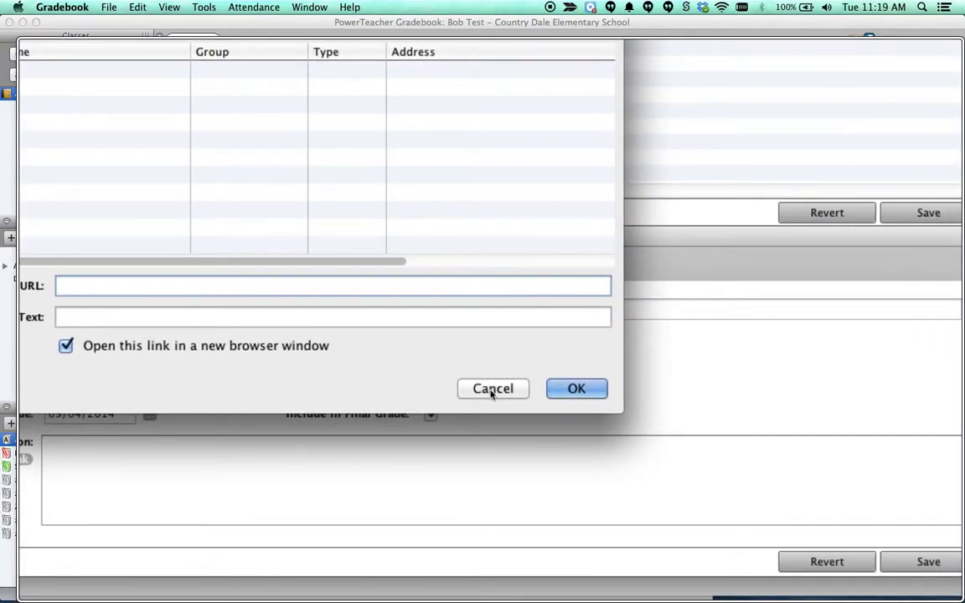
click(493, 388)
scroll(474, 459, left, 6)
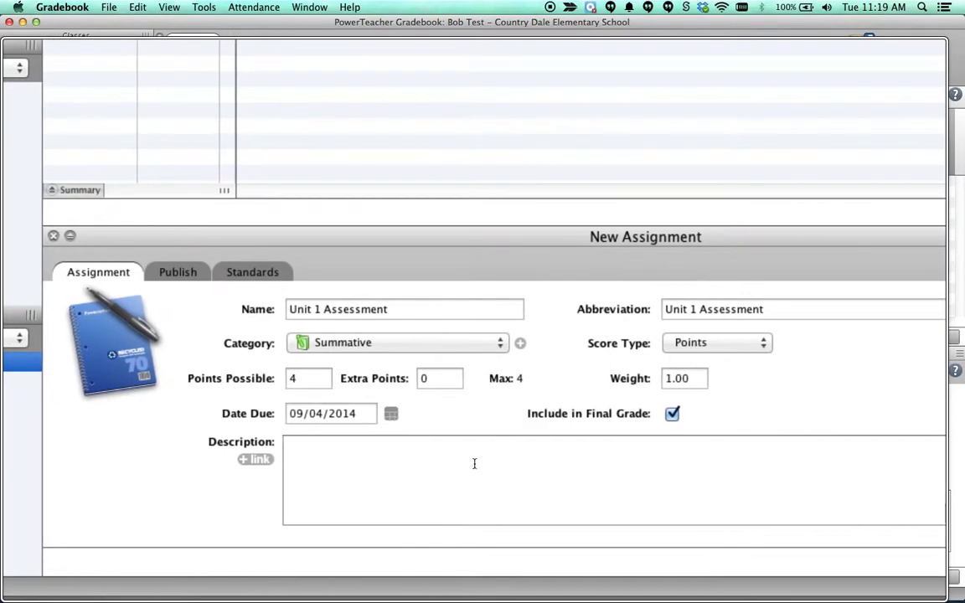
click(474, 459)
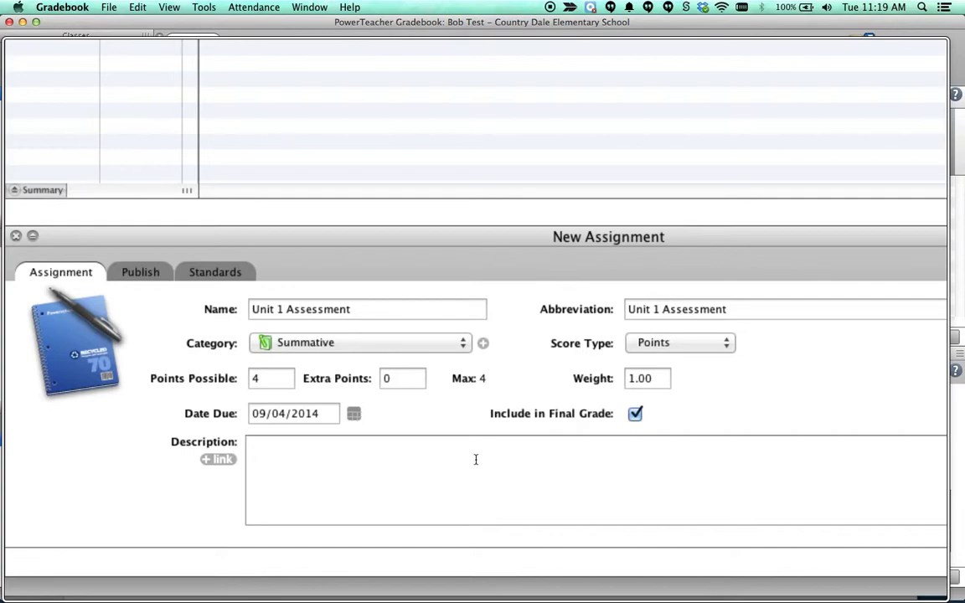
Open the standards list of the new assignment and look through the SHB.100.MA and MA.2 standards.
scroll(475, 459, left, 5)
scroll(474, 351, left, 6)
scroll(468, 335, up, 3)
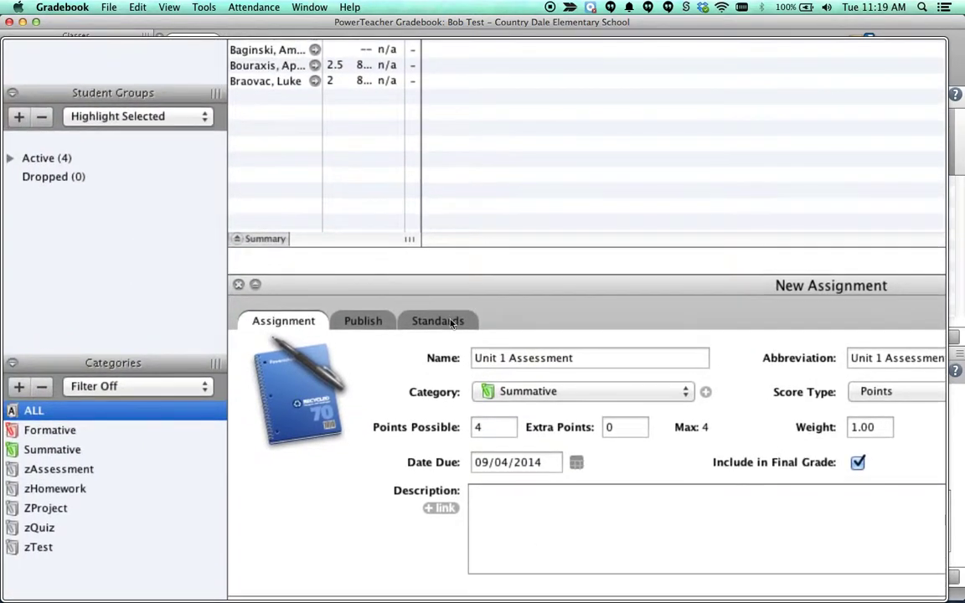
click(445, 324)
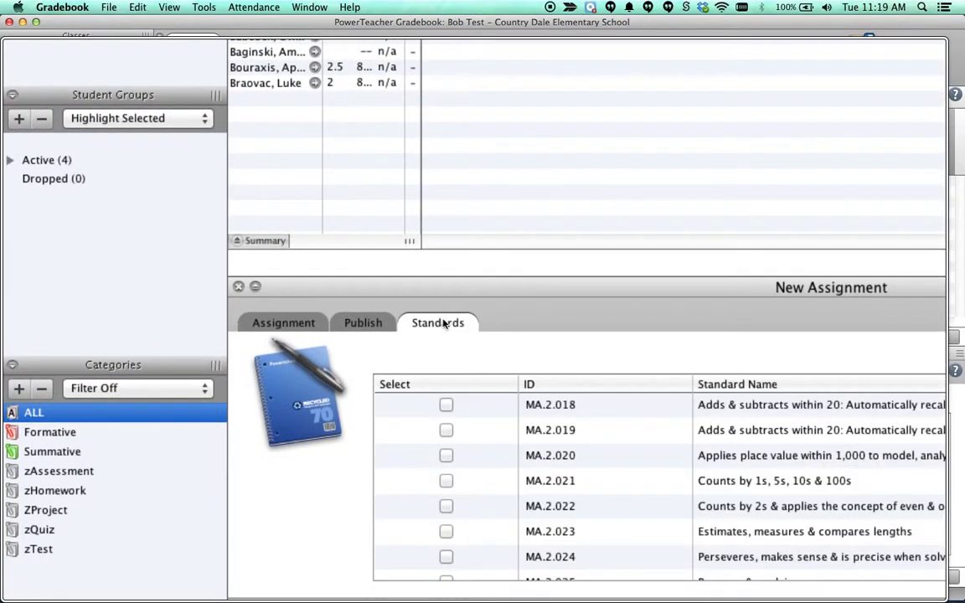
scroll(445, 323, down, 3)
scroll(445, 323, right, 4)
scroll(475, 383, up, 5)
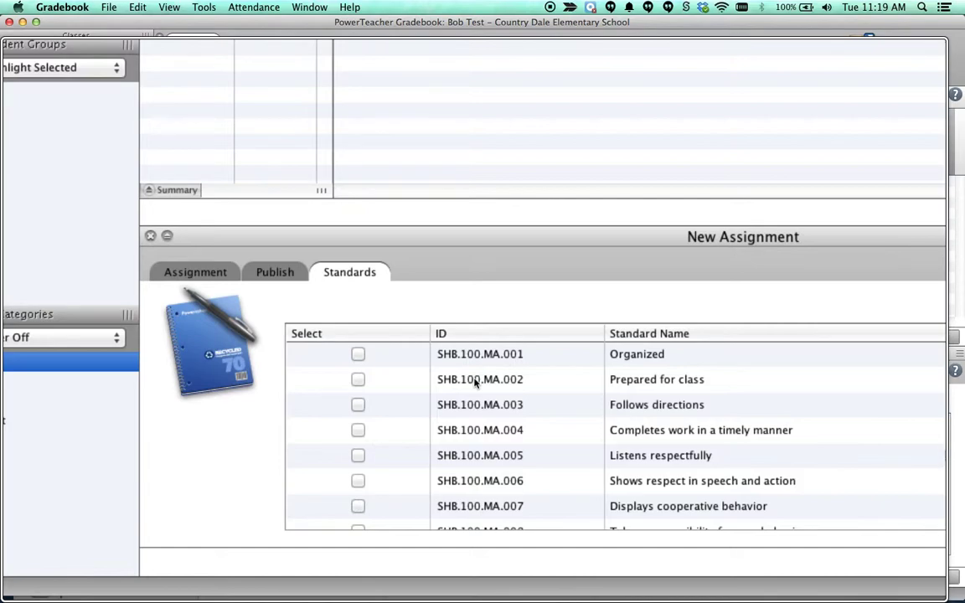
scroll(474, 383, left, 1)
scroll(474, 385, right, 4)
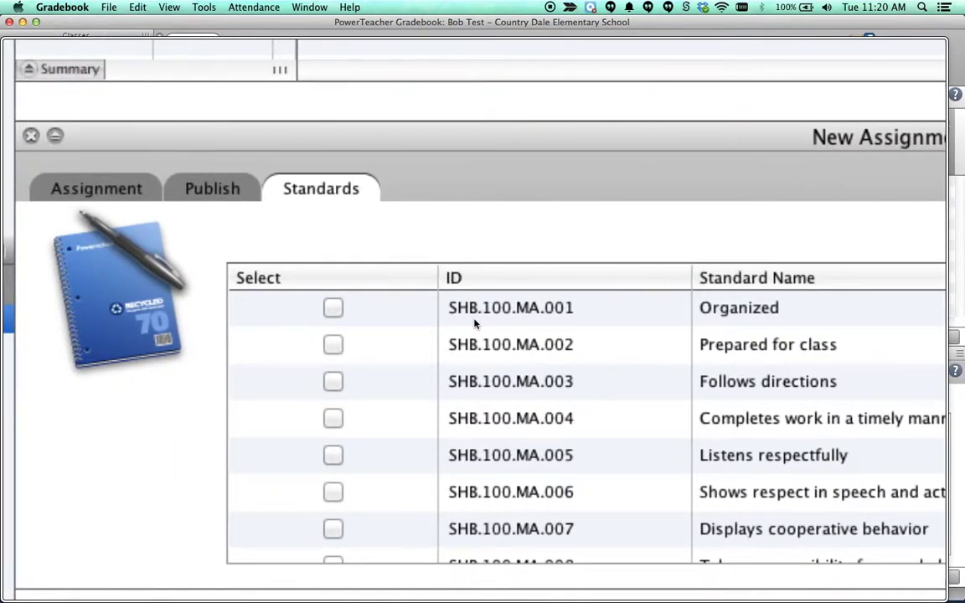
scroll(474, 324, right, 5)
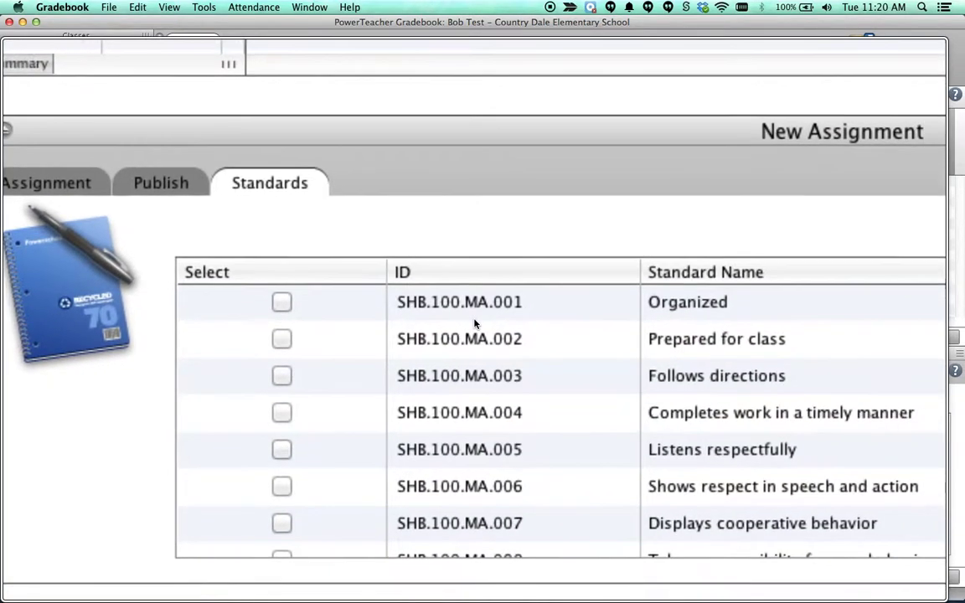
scroll(474, 324, down, 7)
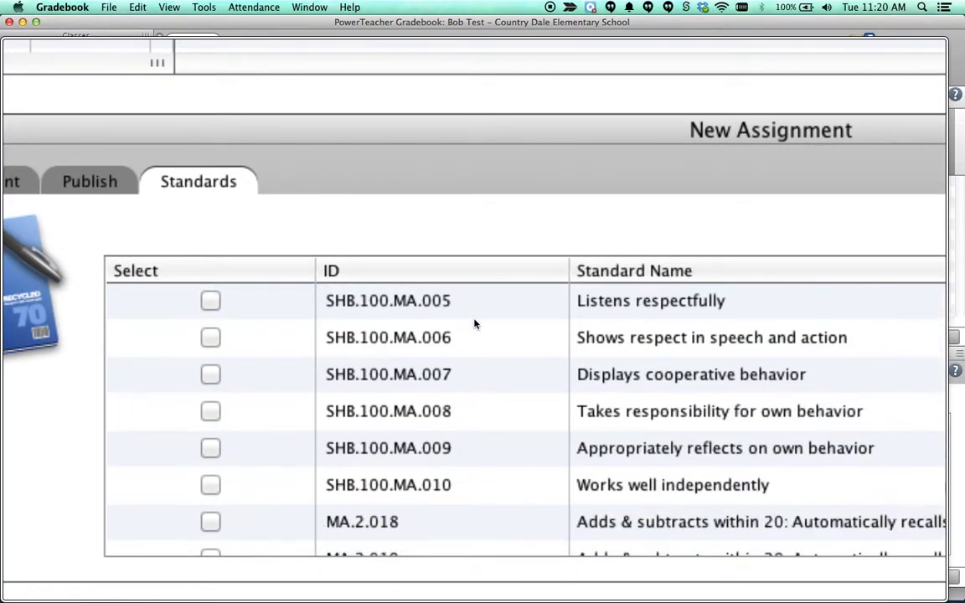
scroll(474, 324, down, 2)
scroll(474, 324, left, 3)
scroll(474, 324, down, 1)
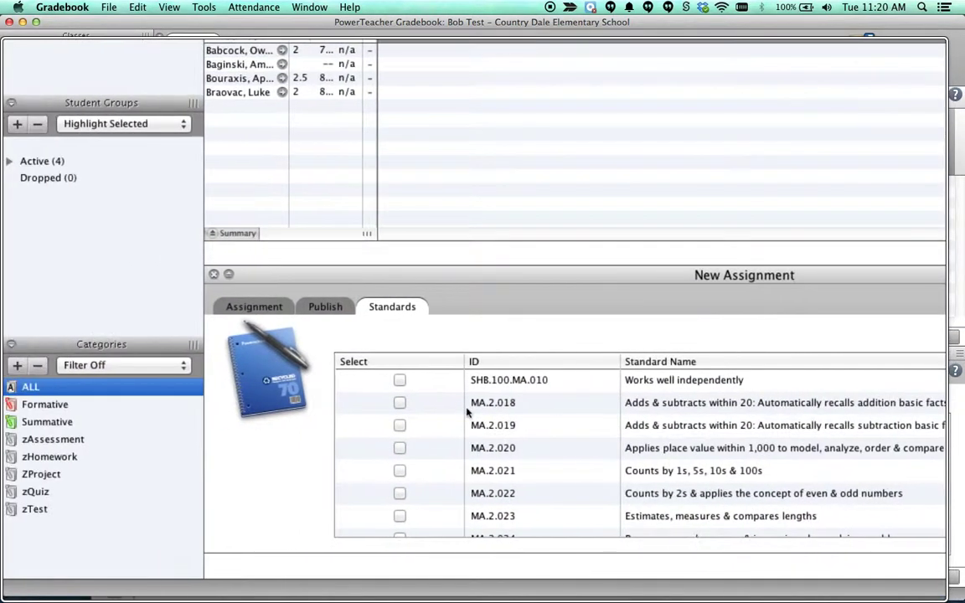
Attach the standards MA.2.018, MA.2.020 and MA.2.021 to the assignment and save it.
click(399, 403)
click(399, 449)
click(400, 448)
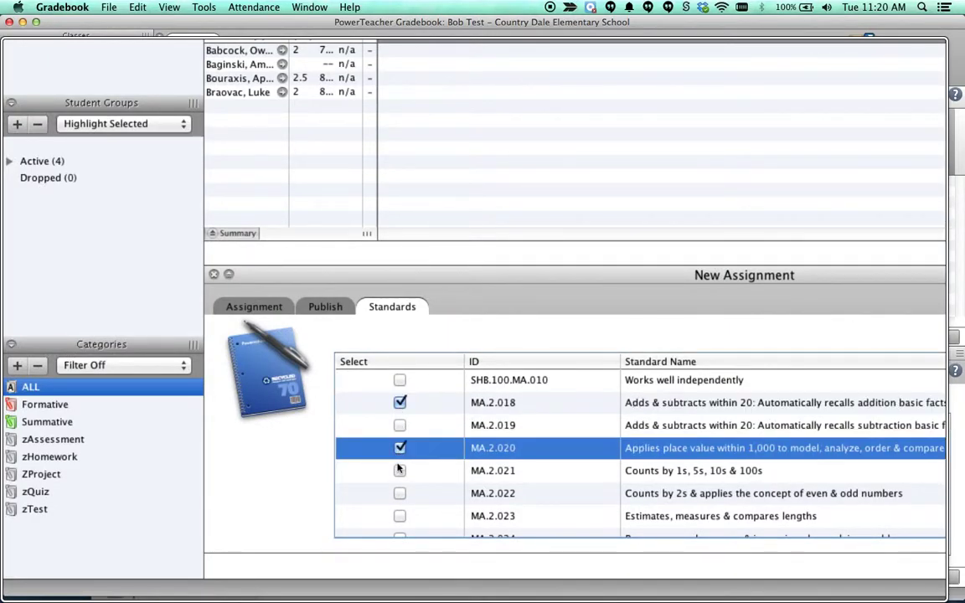
click(399, 471)
scroll(452, 459, right, 5)
scroll(474, 448, right, 2)
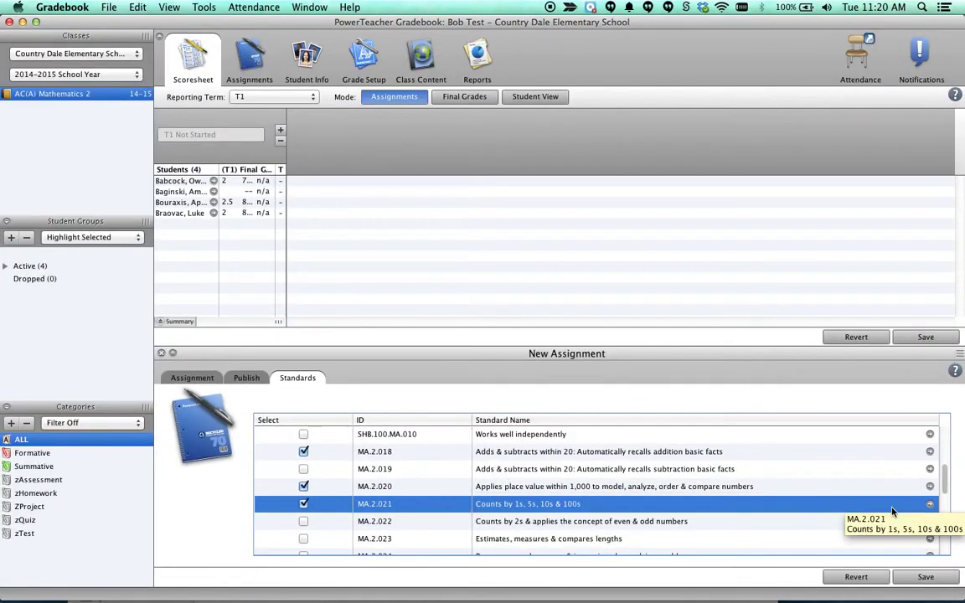
click(925, 576)
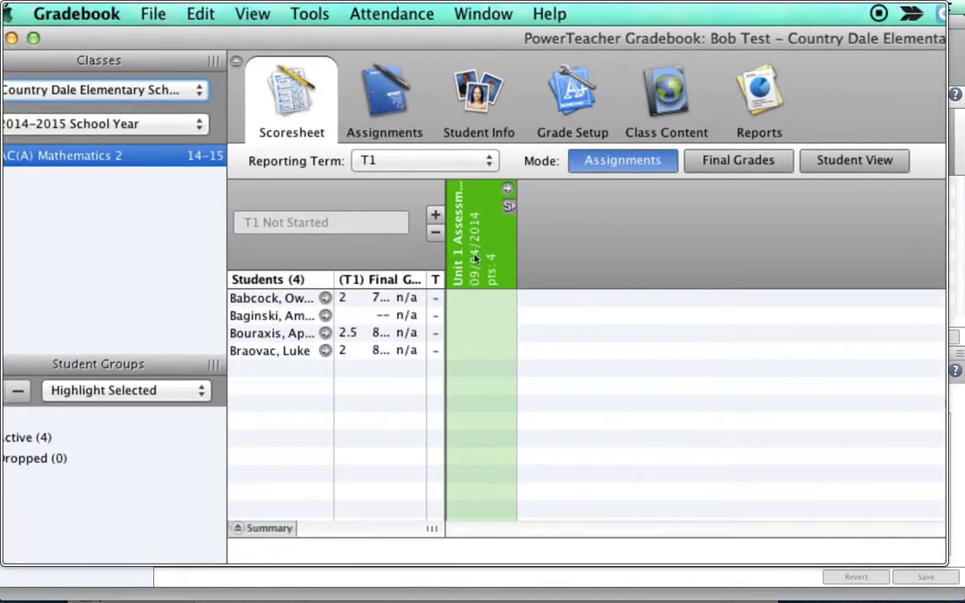
Expand the Unit 1 Assessment column in the scoresheet to view its linked standards, and collapse it again.
mouse_move(473, 259)
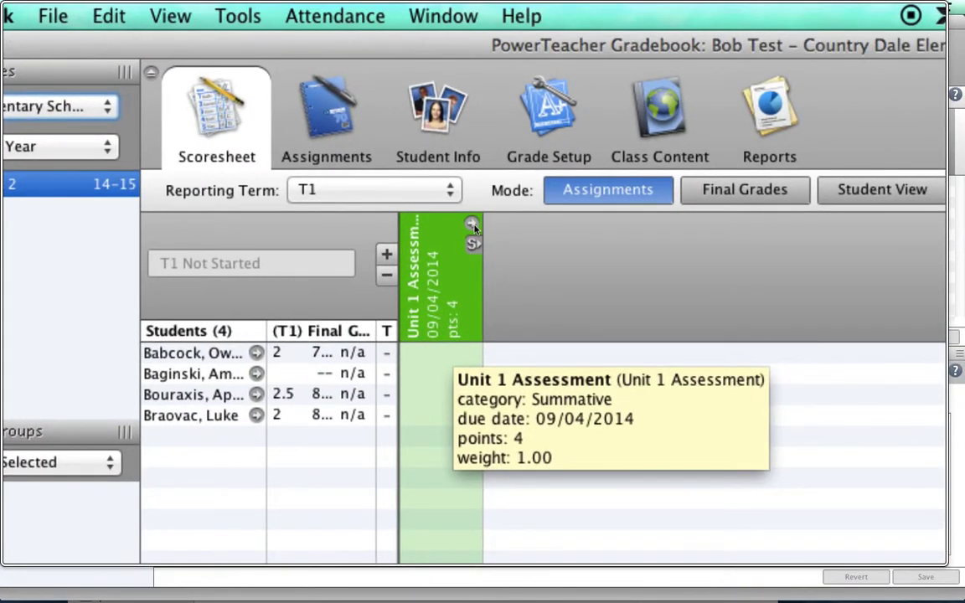
click(475, 246)
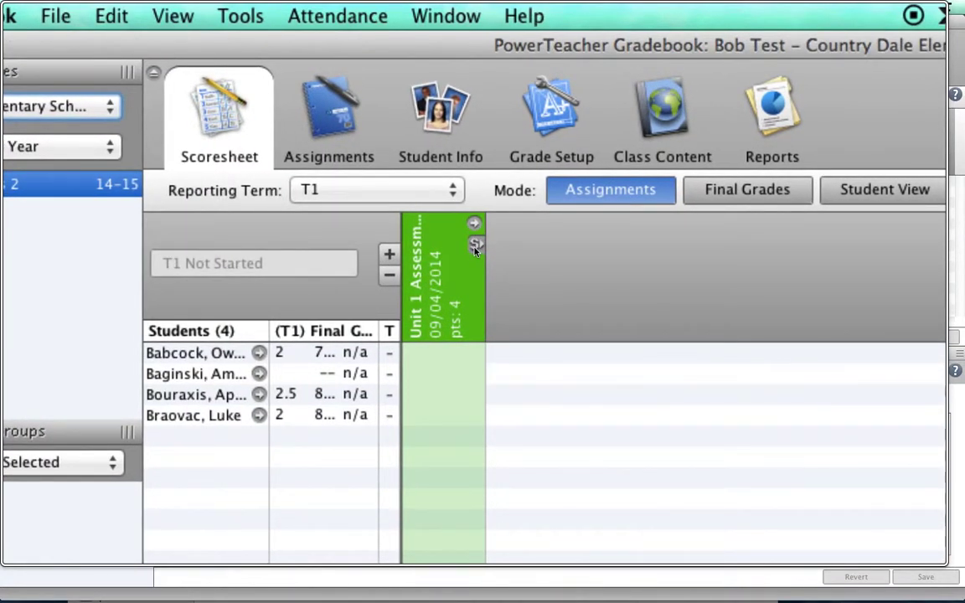
click(475, 246)
click(475, 245)
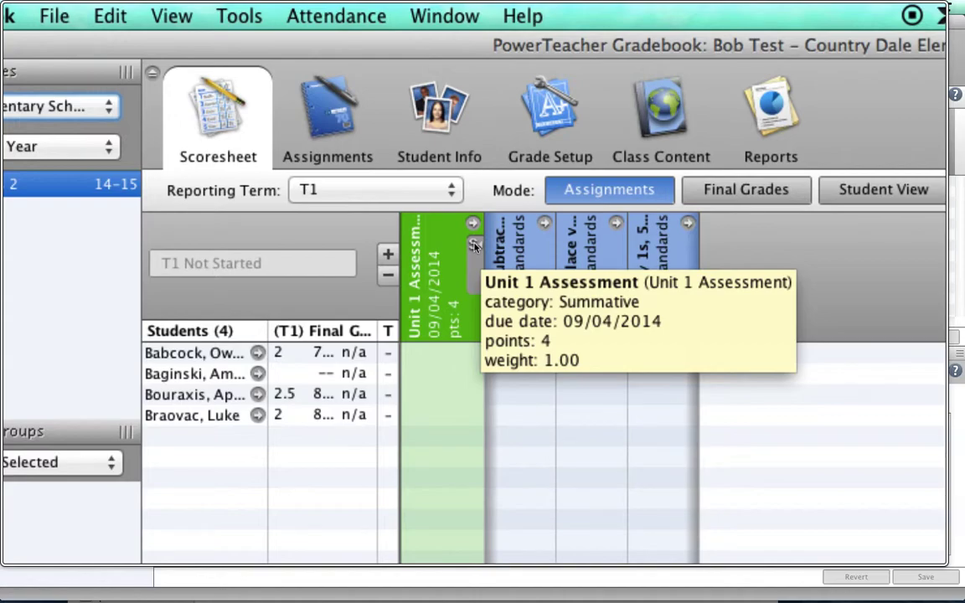
click(475, 246)
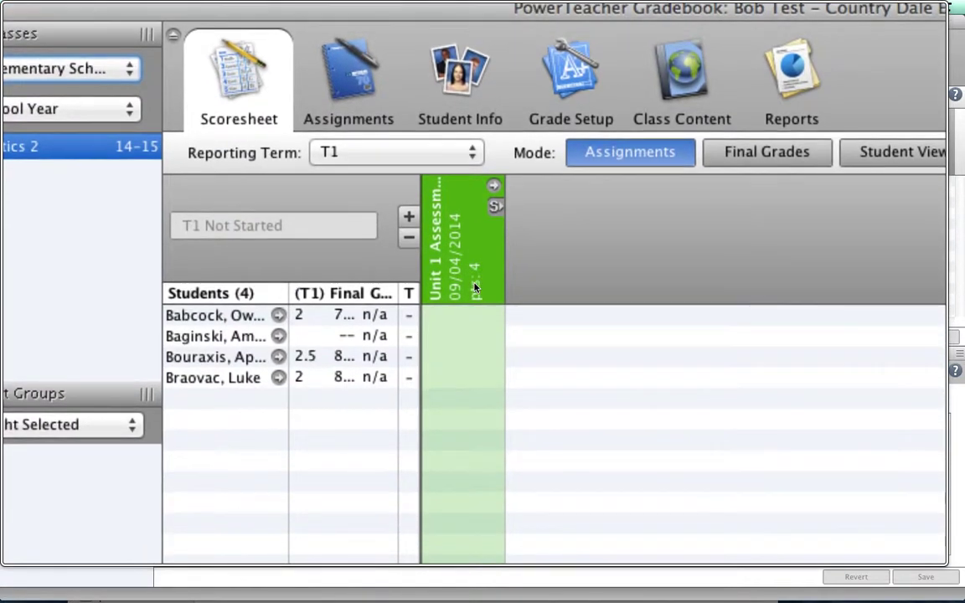
Review the Copy Assignments settings for Unit 1 Assessment, including target classes and due date options, and close them without copying.
mouse_move(474, 288)
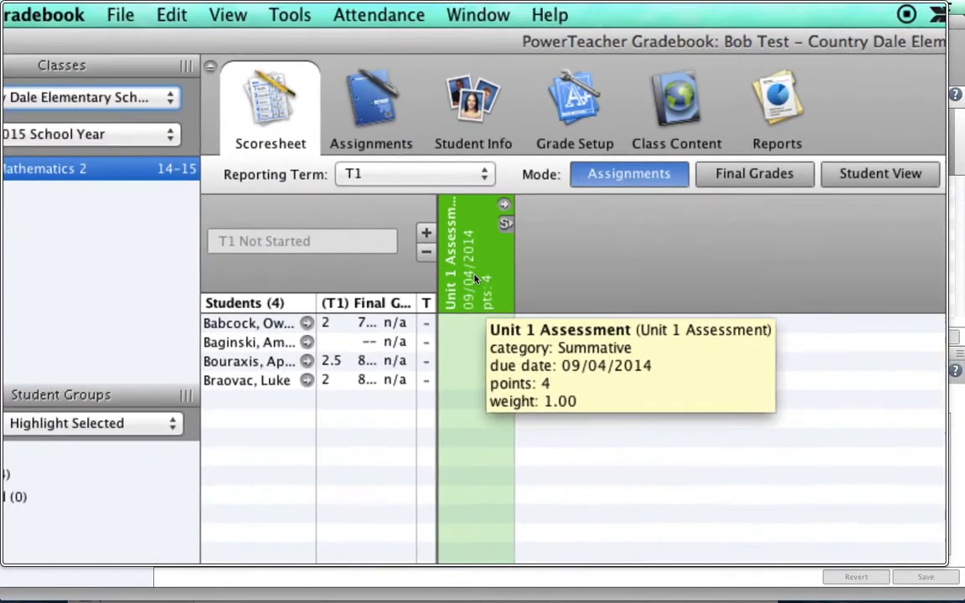
double_click(475, 288)
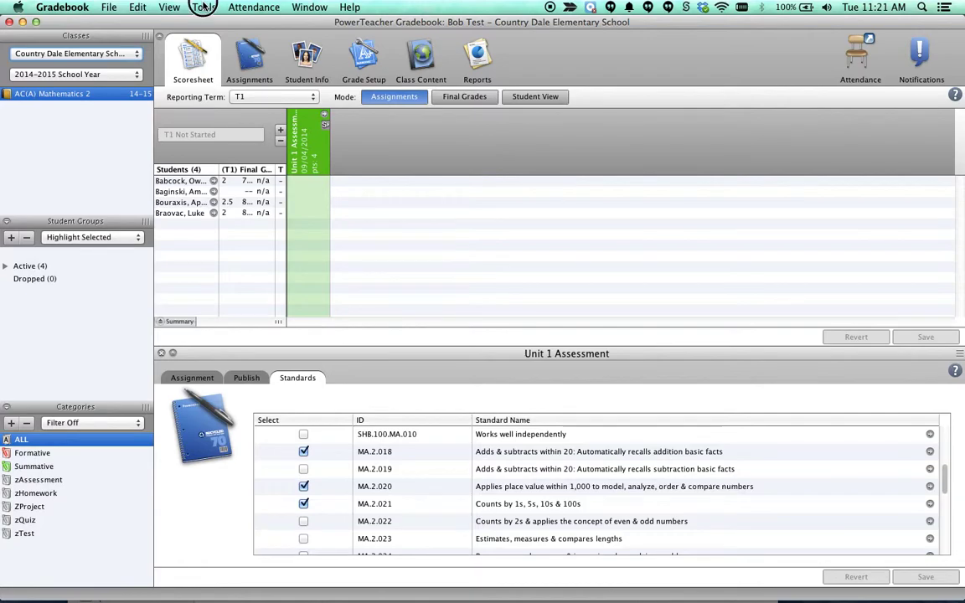
click(203, 7)
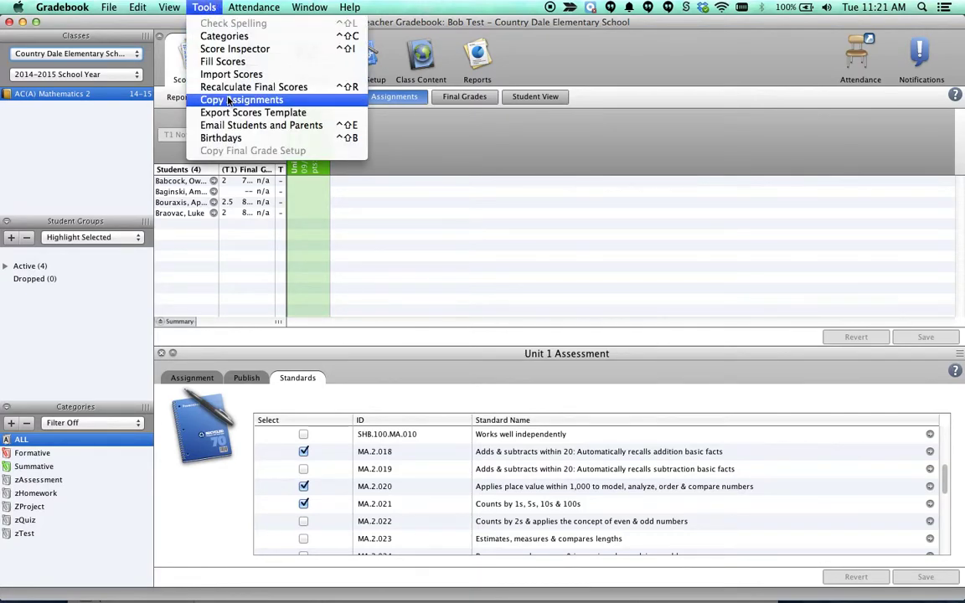
click(231, 106)
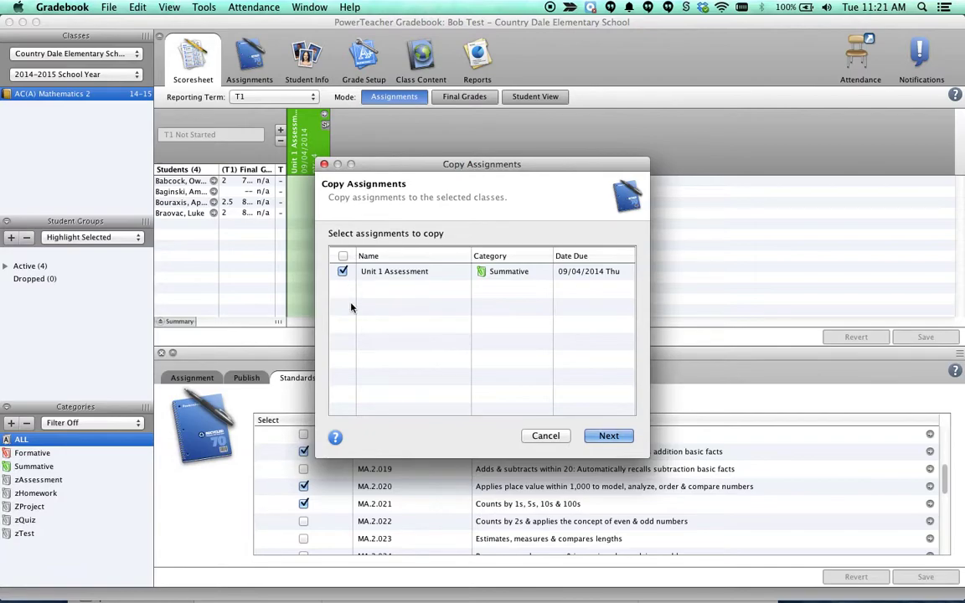
click(608, 442)
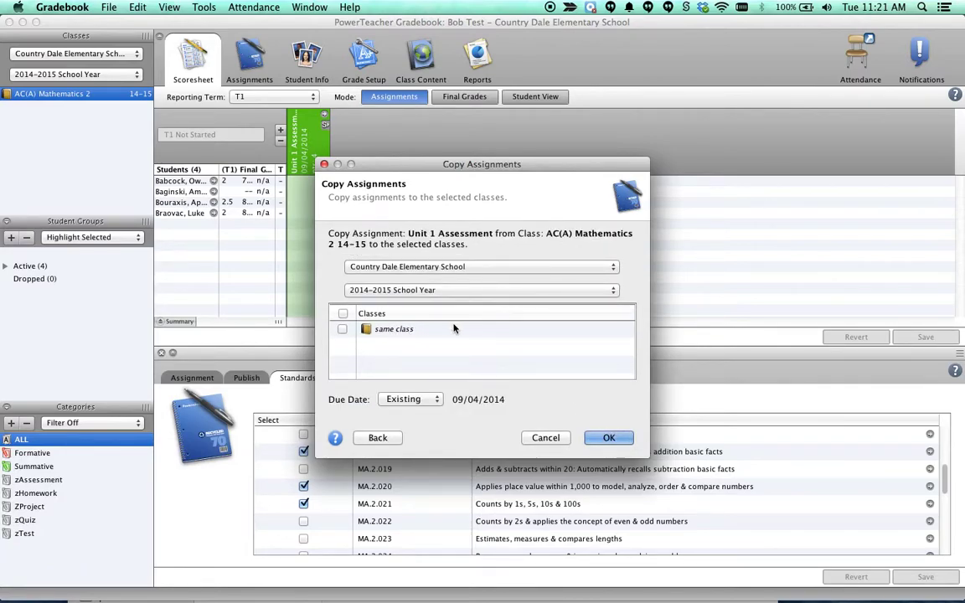
click(425, 401)
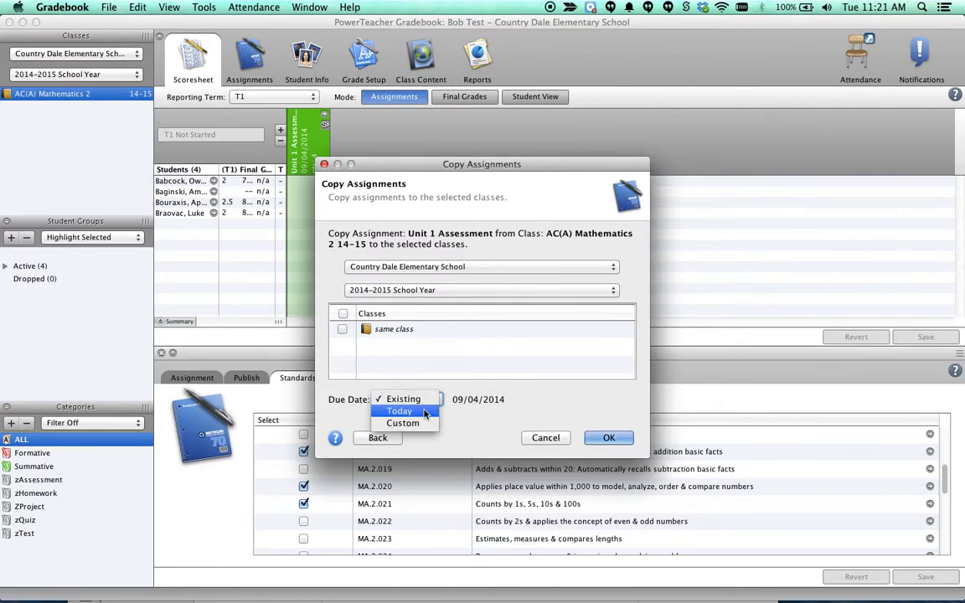
click(469, 402)
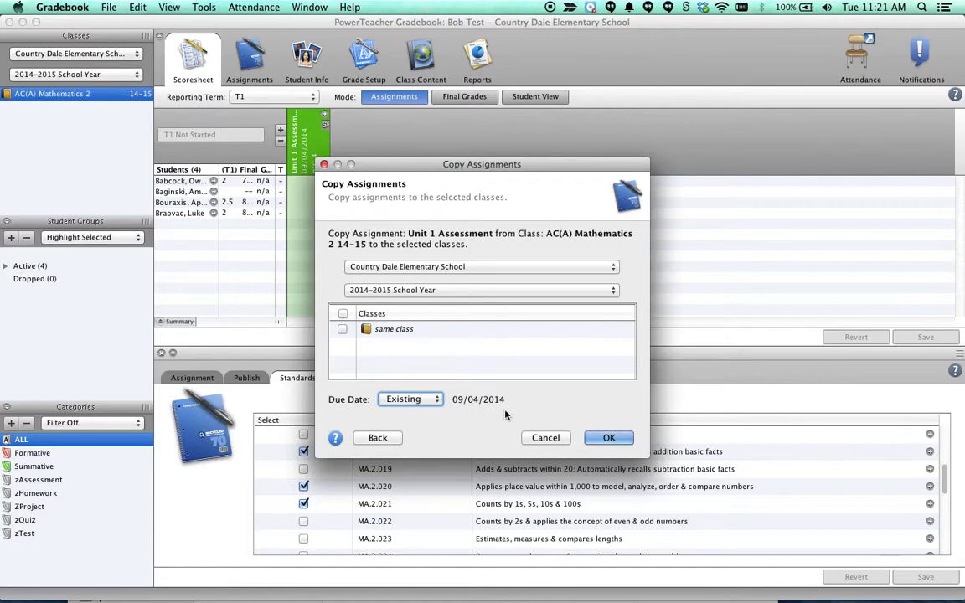
click(545, 438)
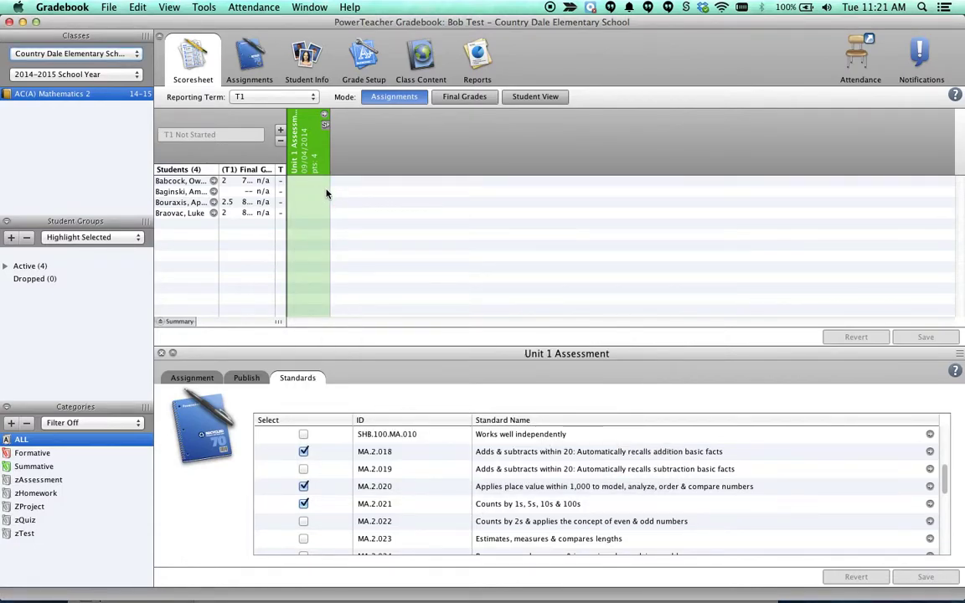